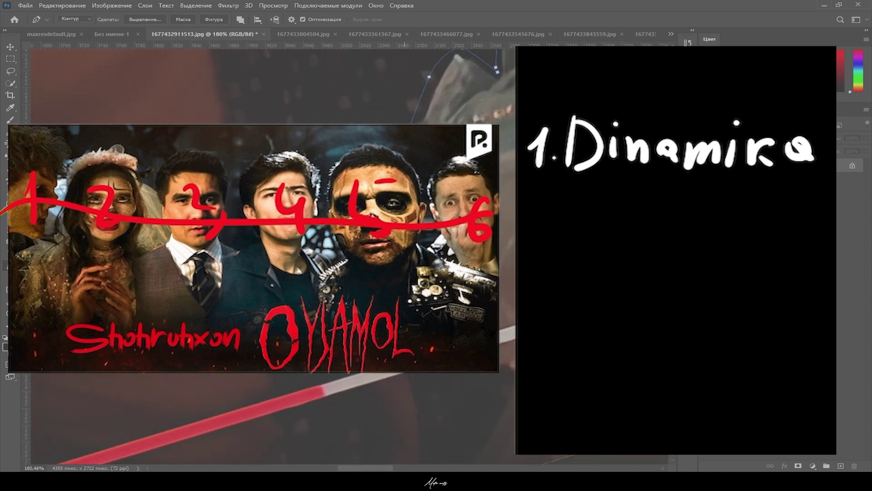
Step: Trace the bride's outline in 1677432911513.jpg with the Pen tool and turn the path into a selection
{"action": "scroll", "coordinate": [389, 247], "scroll_direction": "down", "scroll_amount": 6}
{"action": "left_click_drag", "start_coordinate": [507, 268], "coordinate": [254, 274]}
{"action": "left_click_drag", "start_coordinate": [507, 274], "coordinate": [445, 227]}
{"action": "scroll", "coordinate": [445, 247], "scroll_direction": "up", "scroll_amount": 4}
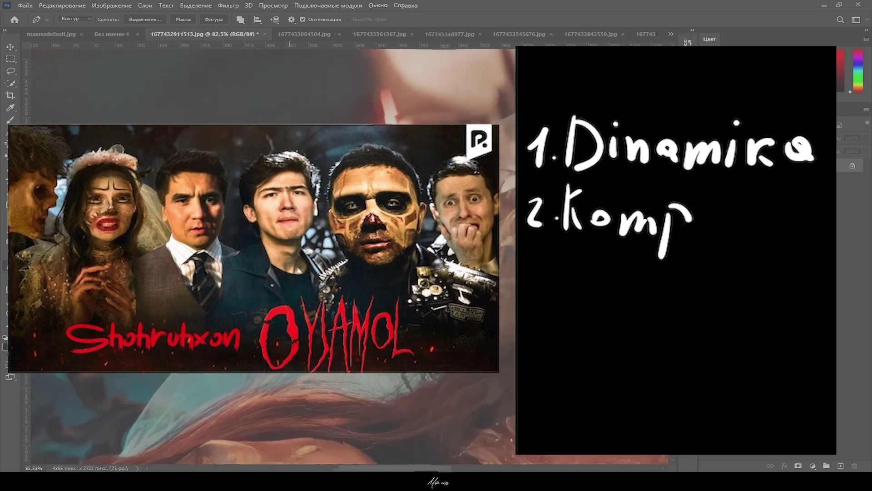
{"action": "scroll", "coordinate": [347, 248], "scroll_direction": "up", "scroll_amount": 6}
{"action": "left_click_drag", "start_coordinate": [408, 182], "coordinate": [454, 386]}
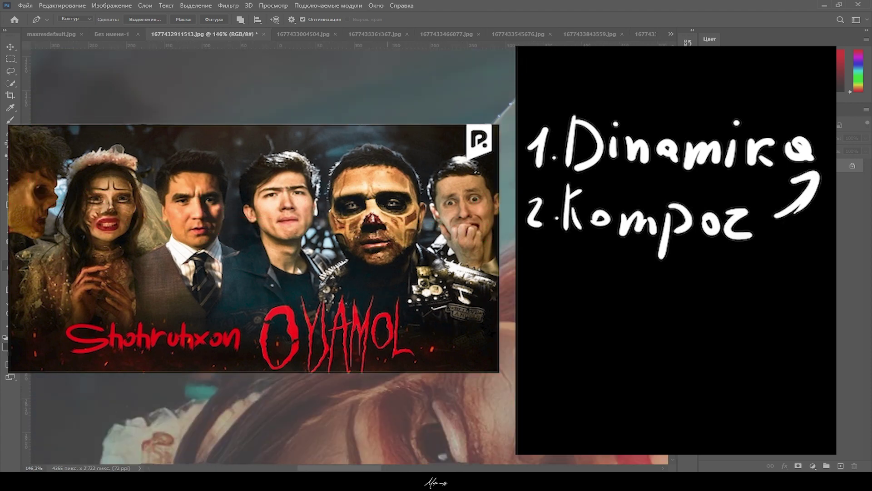
{"action": "left_click_drag", "start_coordinate": [309, 182], "coordinate": [337, 386]}
{"action": "mouse_move", "coordinate": [214, 336]}
{"action": "left_mouse_down"}
{"action": "mouse_move", "coordinate": [298, 280]}
{"action": "mouse_move", "coordinate": [369, 247]}
{"action": "mouse_move", "coordinate": [380, 166]}
{"action": "left_mouse_up"}
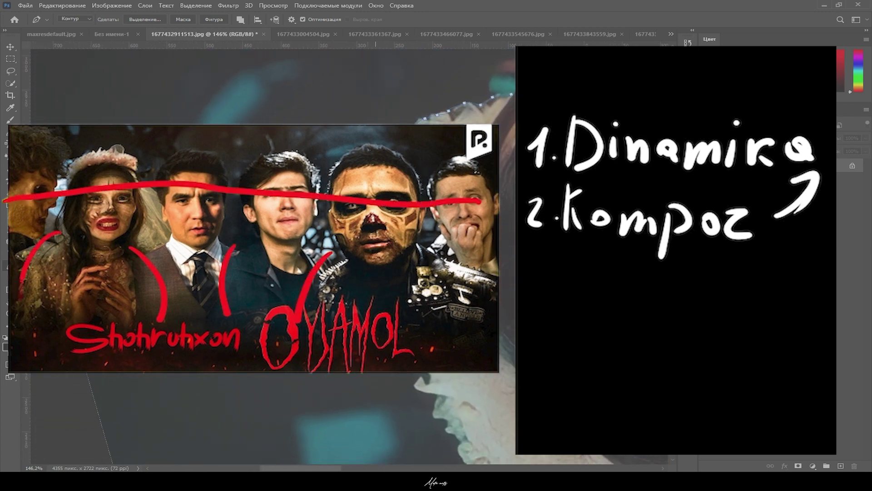
{"action": "left_click_drag", "start_coordinate": [473, 345], "coordinate": [181, 255]}
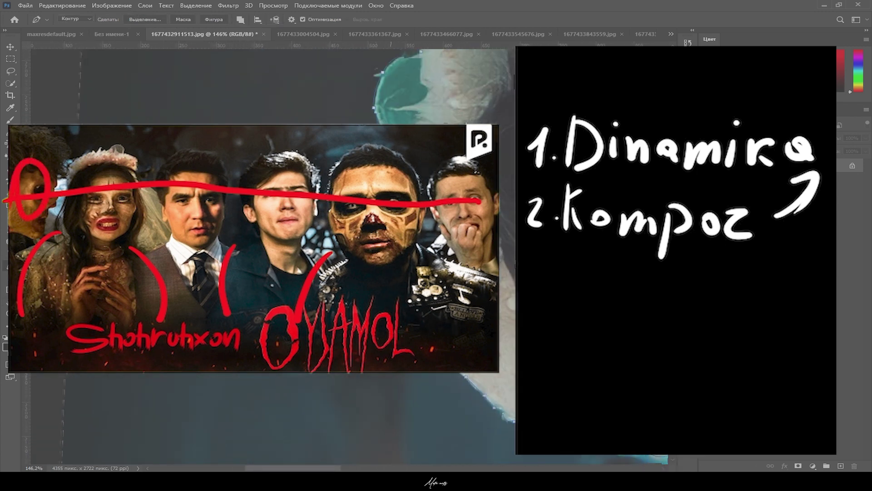
{"action": "left_click_drag", "start_coordinate": [291, 174], "coordinate": [278, 175]}
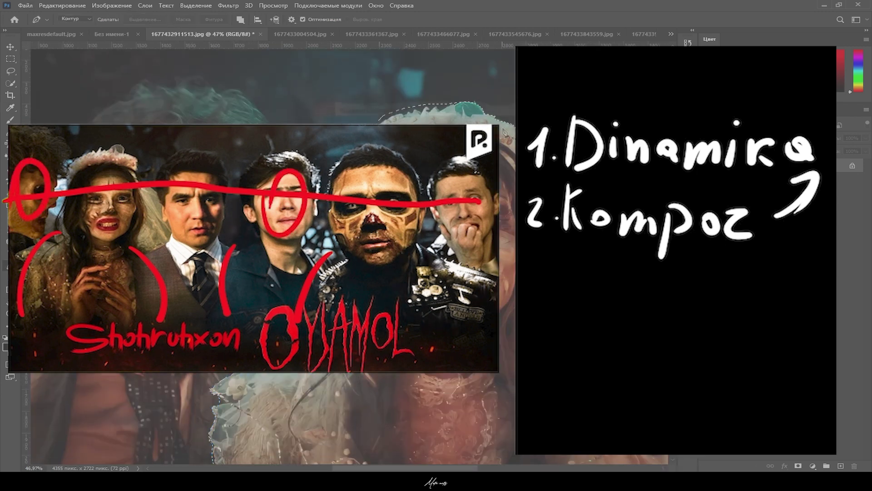
Step: Cut the selected bride out on a copied layer with a layer mask and bring her into the untitled composition
{"action": "mouse_move", "coordinate": [278, 251]}
{"action": "left_mouse_down"}
{"action": "mouse_move", "coordinate": [278, 302]}
{"action": "mouse_move", "coordinate": [314, 279]}
{"action": "left_mouse_up"}
{"action": "left_click", "coordinate": [794, 457]}
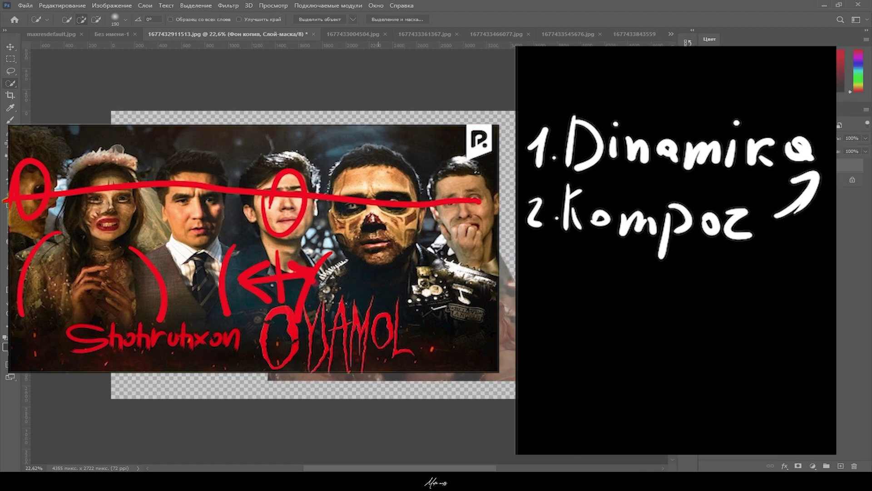
{"action": "mouse_move", "coordinate": [772, 165]}
{"action": "left_mouse_down"}
{"action": "mouse_move", "coordinate": [112, 35]}
{"action": "mouse_move", "coordinate": [295, 250]}
{"action": "left_mouse_up"}
{"action": "right_click", "coordinate": [812, 164]}
{"action": "left_click_drag", "start_coordinate": [543, 300], "coordinate": [544, 302]}
{"action": "left_click_drag", "start_coordinate": [571, 271], "coordinate": [568, 302]}
{"action": "left_click_drag", "start_coordinate": [569, 290], "coordinate": [588, 275]}
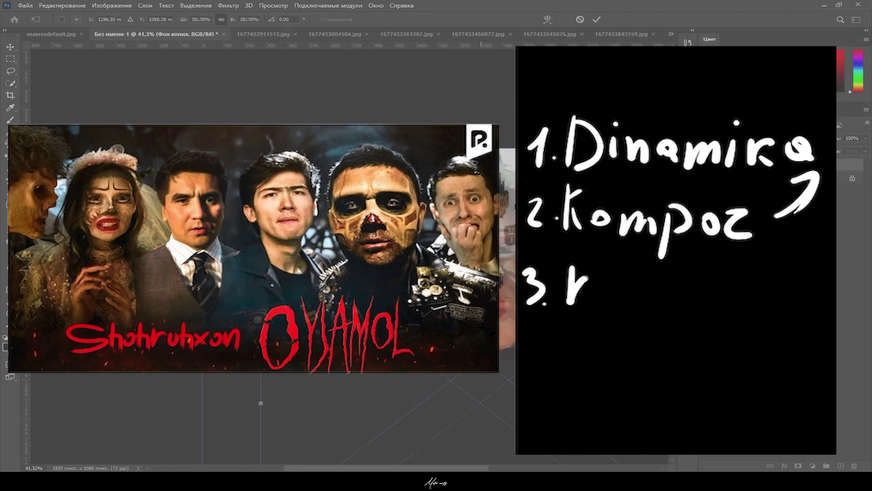
{"action": "left_click_drag", "start_coordinate": [669, 283], "coordinate": [666, 312]}
{"action": "left_click_drag", "start_coordinate": [673, 267], "coordinate": [679, 315]}
{"action": "mouse_move", "coordinate": [709, 268]}
{"action": "left_mouse_down"}
{"action": "mouse_move", "coordinate": [703, 313]}
{"action": "mouse_move", "coordinate": [731, 312]}
{"action": "left_mouse_up"}
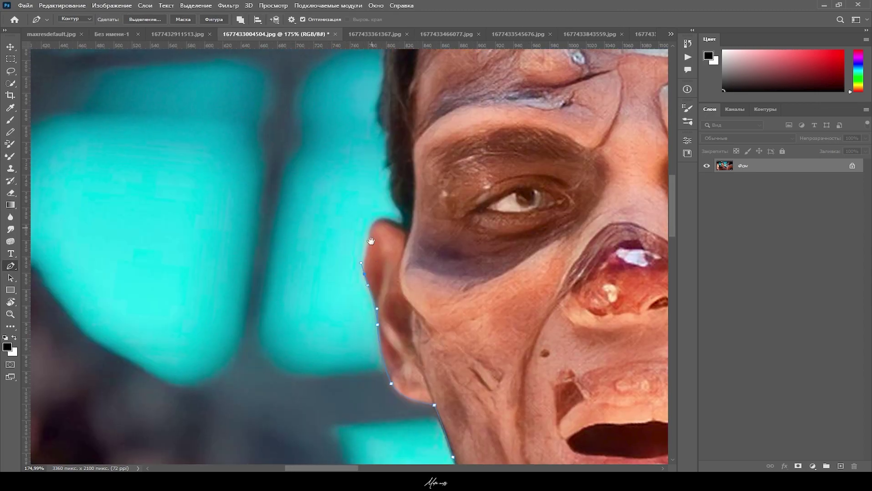
Step: Trace the outline of the painted-face man around his ear and head in 1677433004504.jpg with the Pen tool
{"action": "left_click_drag", "start_coordinate": [372, 241], "coordinate": [367, 270]}
{"action": "left_click_drag", "start_coordinate": [372, 249], "coordinate": [386, 241]}
{"action": "left_click", "coordinate": [358, 168]}
{"action": "left_click_drag", "start_coordinate": [360, 169], "coordinate": [364, 234]}
{"action": "left_click", "coordinate": [325, 231]}
{"action": "left_click", "coordinate": [387, 177]}
{"action": "left_click", "coordinate": [306, 126]}
{"action": "left_click", "coordinate": [402, 145]}
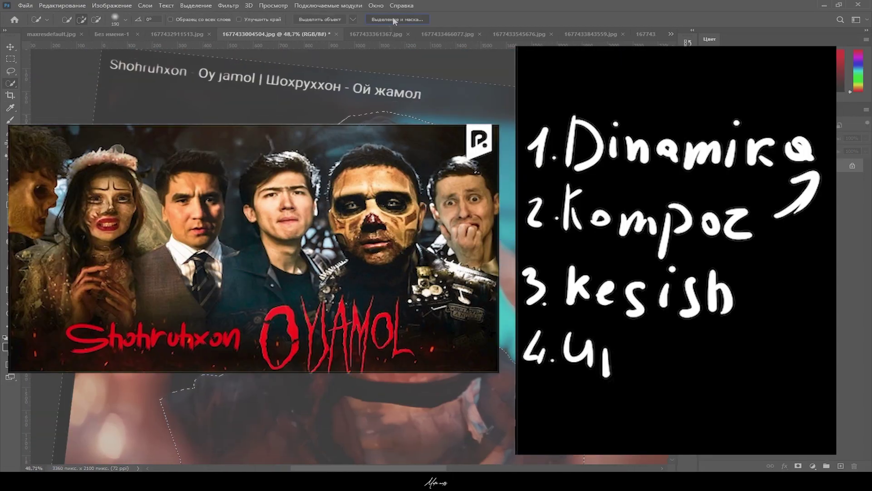
Step: Refine the painted-face man's selection with Select and Mask and bring the cut-out into the untitled composition for transforming
{"action": "left_click", "coordinate": [394, 19]}
{"action": "left_click_drag", "start_coordinate": [297, 237], "coordinate": [290, 263]}
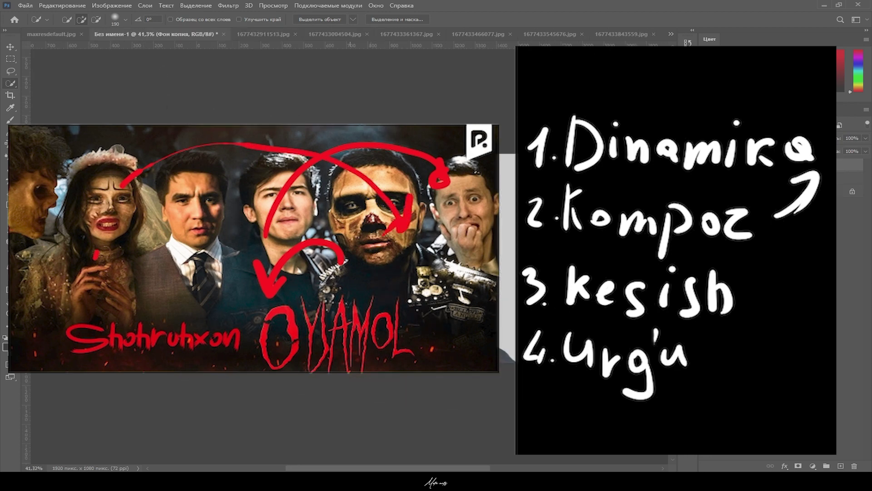
{"action": "key", "text": "ctrl+t"}
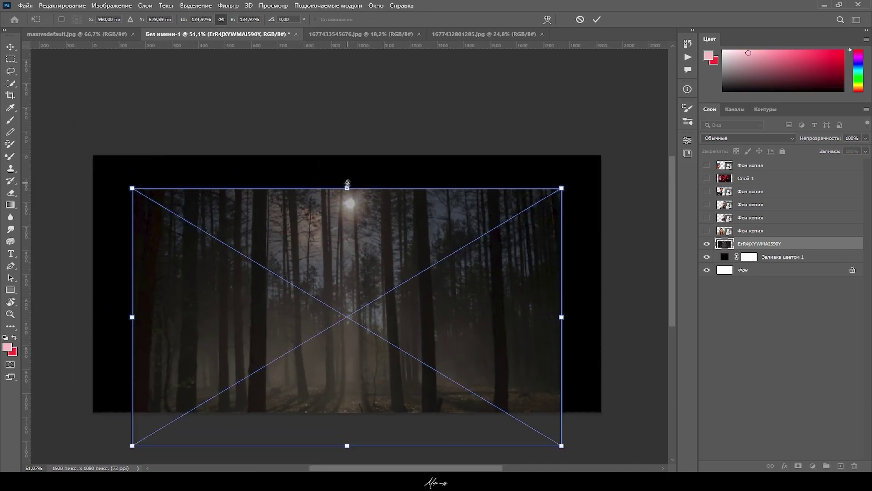
Step: Scale the forest layer to 169.46% and position it so it covers the whole canvas
{"action": "left_click_drag", "start_coordinate": [348, 184], "coordinate": [319, 118]}
{"action": "left_click_drag", "start_coordinate": [350, 241], "coordinate": [320, 173]}
{"action": "left_click_drag", "start_coordinate": [331, 201], "coordinate": [331, 227]}
{"action": "left_click_drag", "start_coordinate": [290, 195], "coordinate": [317, 206]}
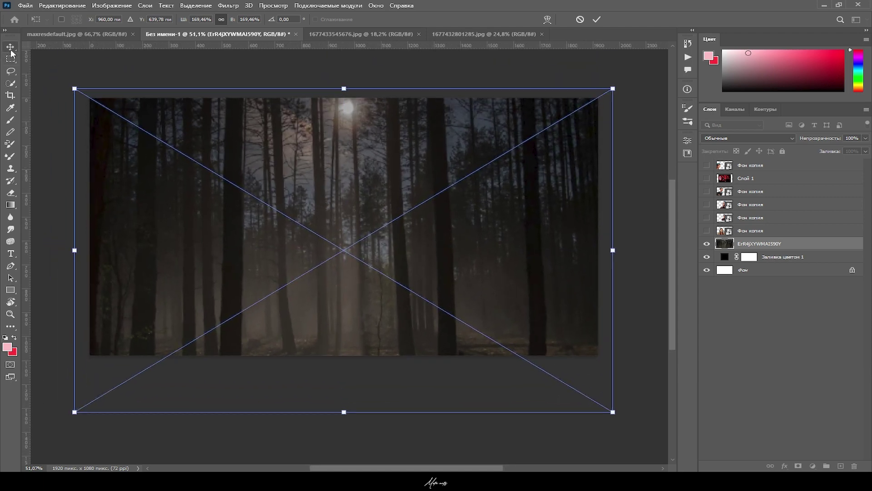
{"action": "key", "text": "Return"}
{"action": "key", "text": "ctrl+0"}
Step: Apply a Field Blur of 5 px to the forest layer
{"action": "left_click", "coordinate": [228, 5]}
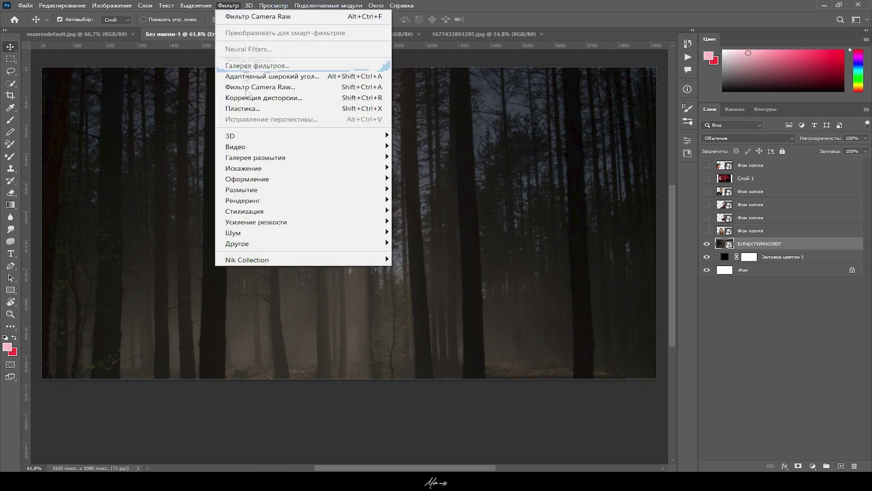
{"action": "mouse_move", "coordinate": [321, 157]}
{"action": "left_click", "coordinate": [413, 157]}
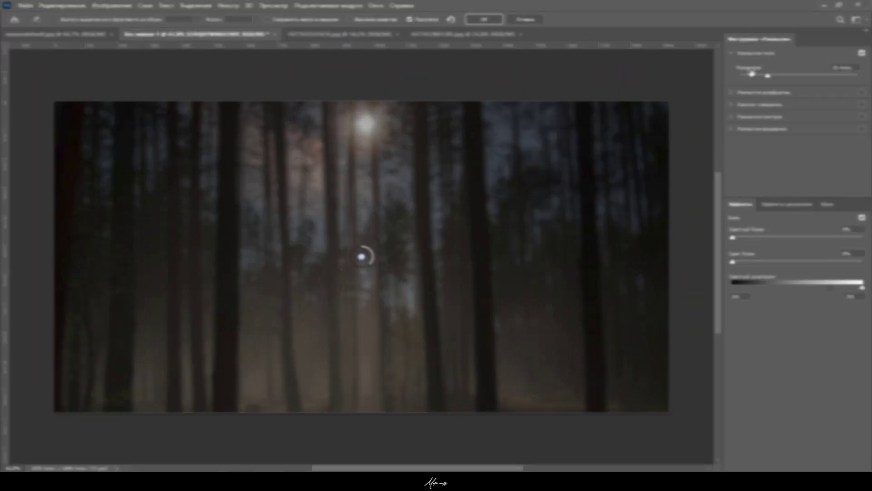
{"action": "left_click_drag", "start_coordinate": [762, 77], "coordinate": [757, 77]}
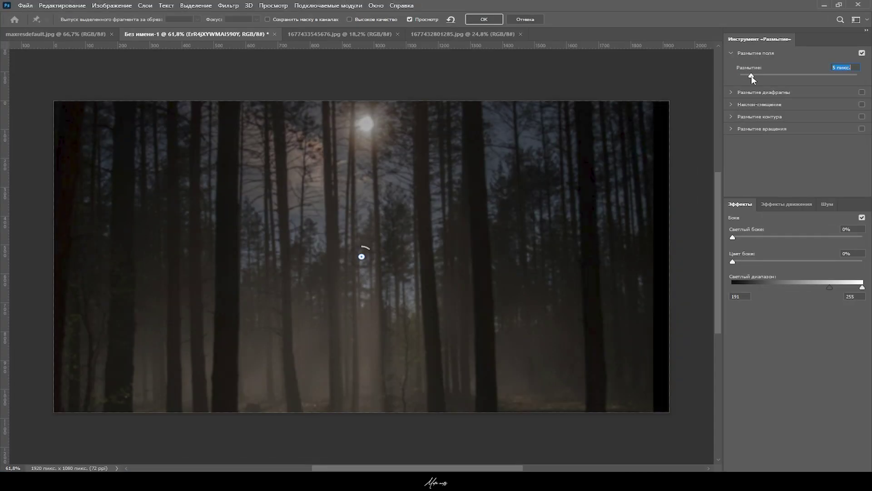
{"action": "left_click_drag", "start_coordinate": [750, 76], "coordinate": [752, 79]}
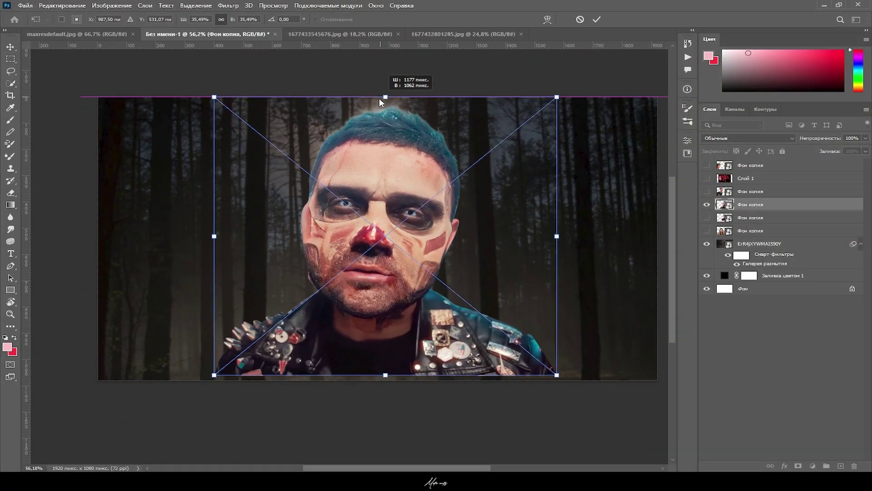
Step: Fit the skull-faced man into the middle of the canvas, and show and position the zombie and dark-haired man beside him
{"action": "left_click_drag", "start_coordinate": [395, 340], "coordinate": [401, 339]}
{"action": "key", "text": "Return"}
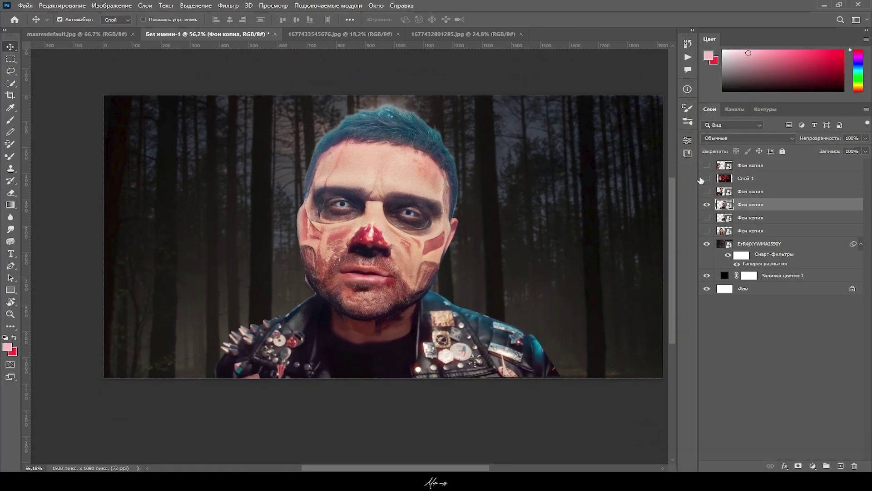
{"action": "left_click", "coordinate": [706, 165]}
{"action": "left_click_drag", "start_coordinate": [152, 259], "coordinate": [309, 256]}
{"action": "left_click", "coordinate": [706, 191]}
{"action": "key", "text": "ctrl+z"}
{"action": "left_click_drag", "start_coordinate": [218, 181], "coordinate": [259, 188]}
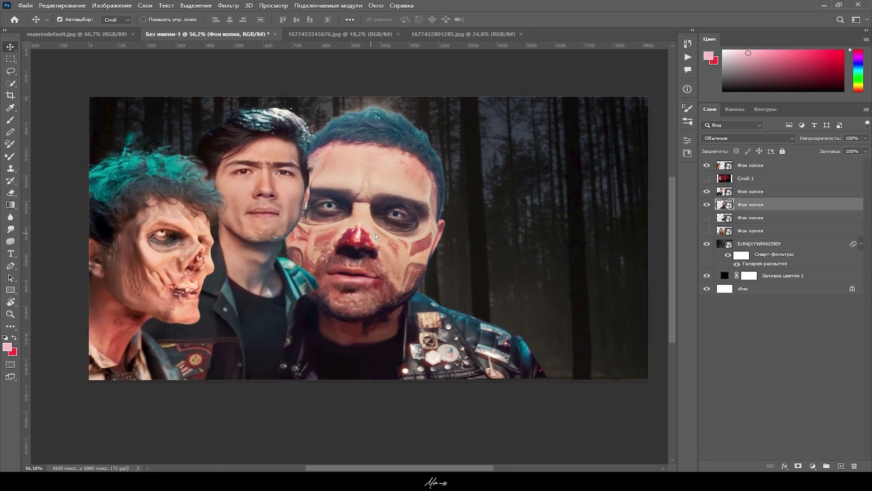
Step: Shift the skull-faced man to the right, raise his layer above the dark-haired man, and adjust both neighbours' positions
{"action": "left_click_drag", "start_coordinate": [363, 218], "coordinate": [399, 218]}
{"action": "left_click_drag", "start_coordinate": [751, 205], "coordinate": [750, 185]}
{"action": "left_click_drag", "start_coordinate": [269, 220], "coordinate": [272, 220]}
{"action": "left_click_drag", "start_coordinate": [157, 259], "coordinate": [146, 250]}
{"action": "left_click", "coordinate": [750, 218]}
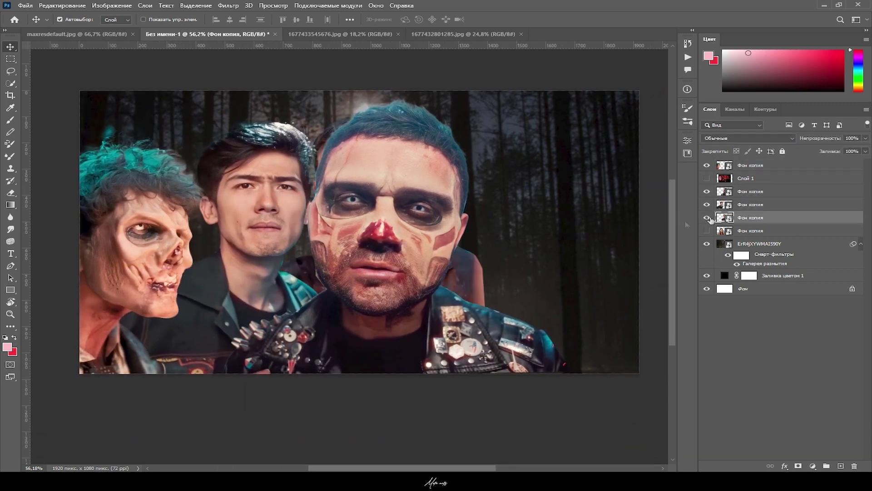
Step: Show the hidden figure layer behind the skull-faced man and move and transform it in the right half of the composition
{"action": "left_click", "coordinate": [706, 218]}
{"action": "left_click_drag", "start_coordinate": [522, 237], "coordinate": [409, 200]}
{"action": "key", "text": "ctrl+t"}
{"action": "left_click_drag", "start_coordinate": [461, 233], "coordinate": [465, 198]}
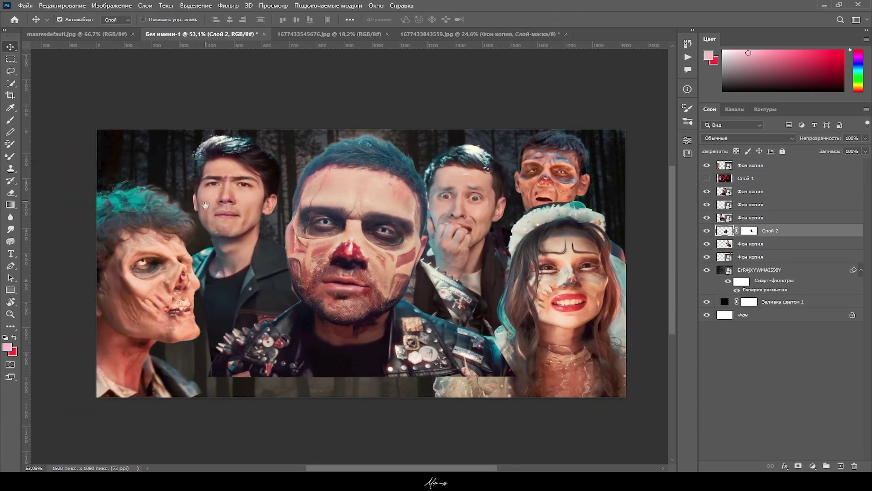
Step: Shift the bride slightly up and toward the frightened man
{"action": "left_click_drag", "start_coordinate": [230, 292], "coordinate": [241, 293]}
{"action": "left_click_drag", "start_coordinate": [558, 234], "coordinate": [536, 225]}
Step: Add a layer mask to the bride and paint out the teal fringe along her headdress with a small black brush
{"action": "scroll", "coordinate": [529, 236], "scroll_direction": "up", "scroll_amount": 5}
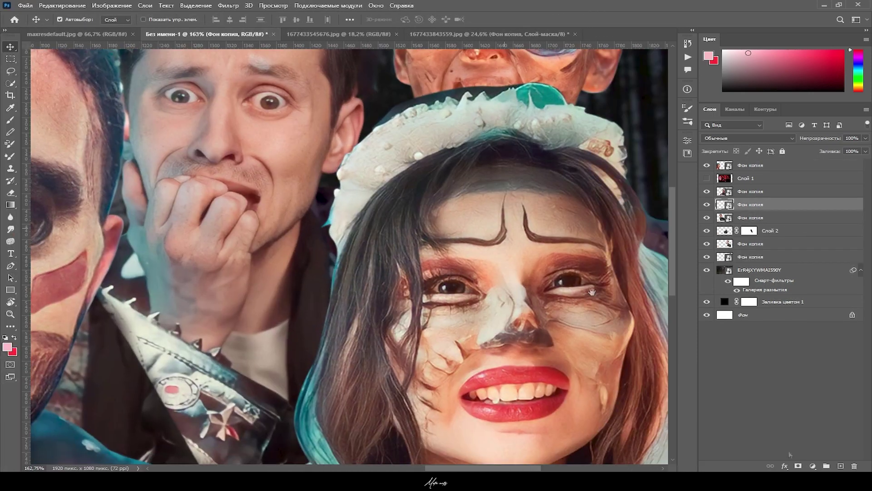
{"action": "left_click", "coordinate": [798, 465]}
{"action": "key", "text": "r"}
{"action": "left_click_drag", "start_coordinate": [536, 318], "coordinate": [545, 209]}
{"action": "key", "text": "b"}
{"action": "left_click_drag", "start_coordinate": [327, 82], "coordinate": [408, 218]}
{"action": "scroll", "coordinate": [409, 214], "scroll_direction": "up", "scroll_amount": 4}
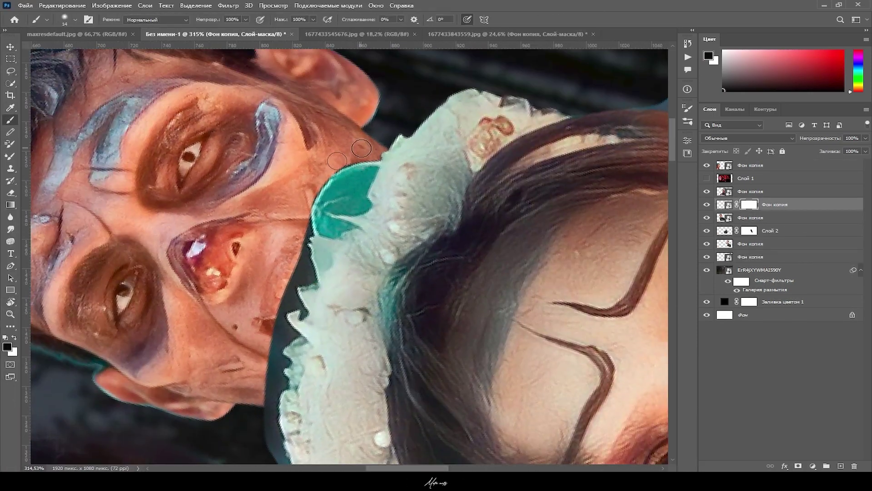
{"action": "scroll", "coordinate": [308, 233], "scroll_direction": "down", "scroll_amount": 5}
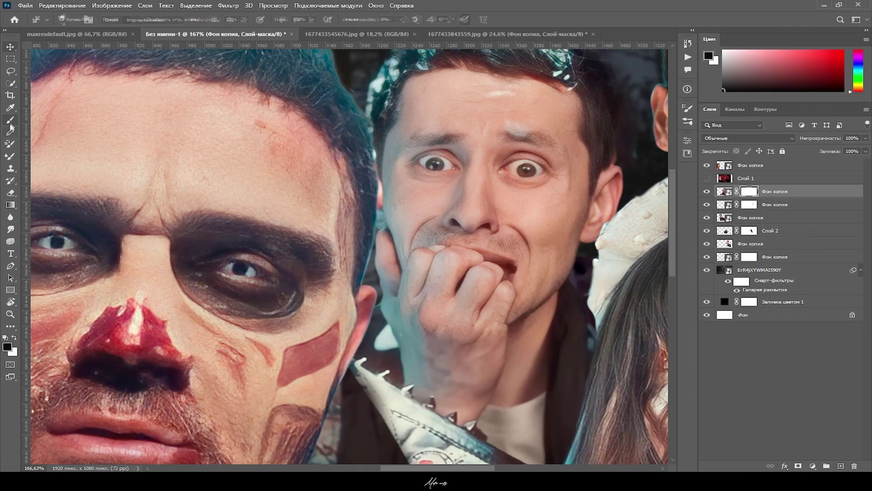
Step: Paint black with a 12 px brush on the skull-faced man's mask to clean the edge along his temple, ear and jaw
{"action": "scroll", "coordinate": [336, 230], "scroll_direction": "up", "scroll_amount": 3}
{"action": "scroll", "coordinate": [336, 229], "scroll_direction": "down", "scroll_amount": 3}
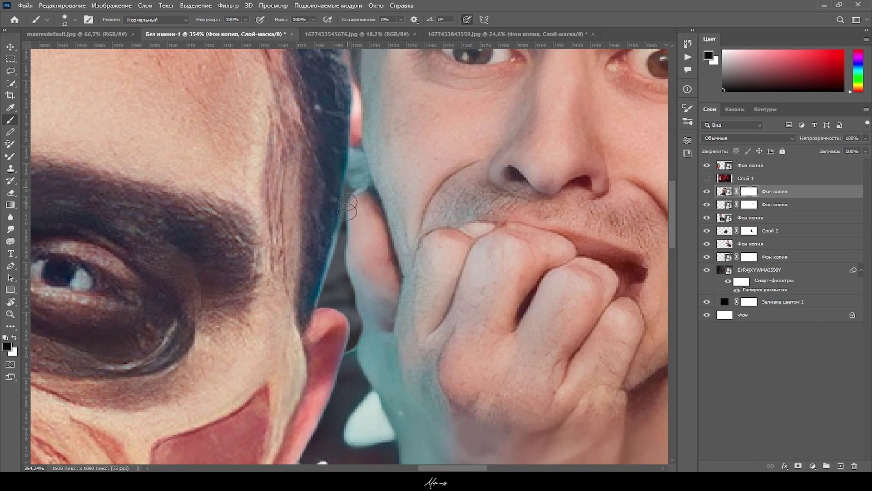
{"action": "left_click_drag", "start_coordinate": [342, 346], "coordinate": [364, 230]}
{"action": "left_click_drag", "start_coordinate": [313, 364], "coordinate": [362, 230]}
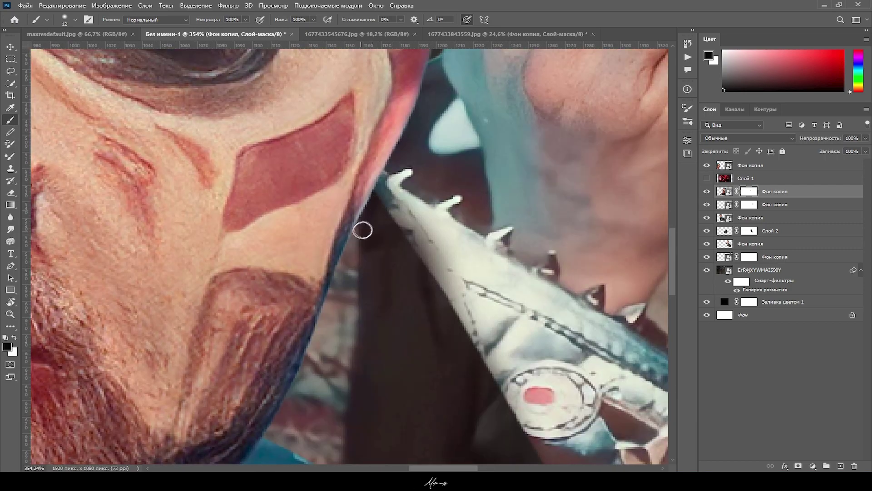
{"action": "left_click_drag", "start_coordinate": [333, 263], "coordinate": [372, 175]}
{"action": "key", "text": "r"}
{"action": "left_click_drag", "start_coordinate": [306, 182], "coordinate": [392, 182]}
{"action": "left_click_drag", "start_coordinate": [260, 323], "coordinate": [329, 192]}
Step: Clean the edge of the skull-faced man's leather jacket beside the bride by painting black on his layer mask
{"action": "scroll", "coordinate": [328, 192], "scroll_direction": "down", "scroll_amount": 10}
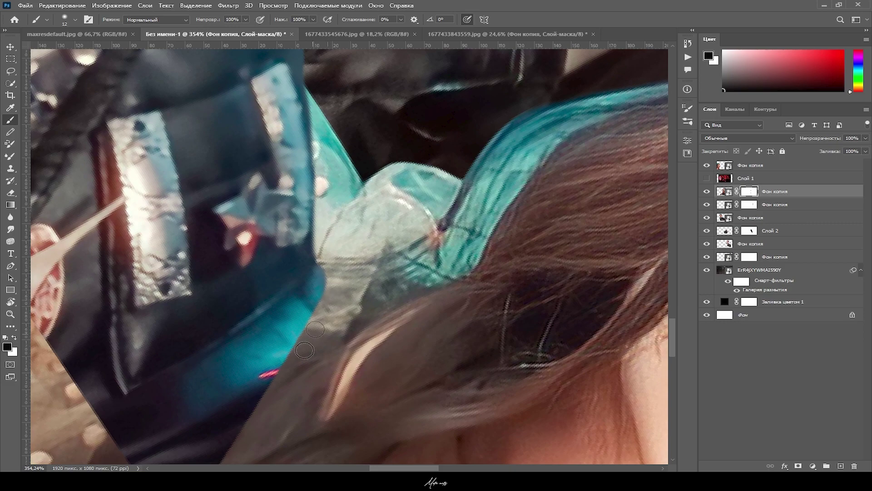
{"action": "key", "text": "r"}
{"action": "left_click_drag", "start_coordinate": [386, 175], "coordinate": [247, 185]}
{"action": "scroll", "coordinate": [247, 185], "scroll_direction": "down", "scroll_amount": 5}
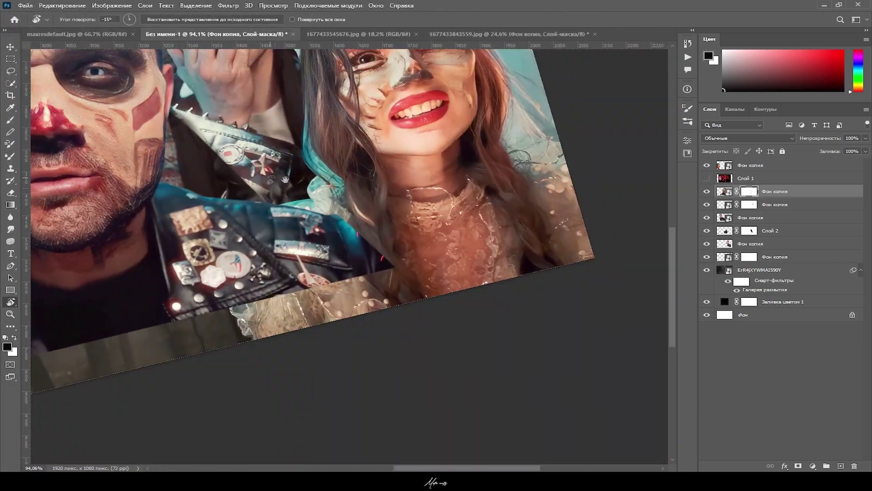
{"action": "scroll", "coordinate": [181, 137], "scroll_direction": "up", "scroll_amount": 5}
{"action": "left_click_drag", "start_coordinate": [182, 136], "coordinate": [364, 205]}
{"action": "key", "text": "r"}
{"action": "left_click_drag", "start_coordinate": [244, 144], "coordinate": [279, 120]}
{"action": "mouse_move", "coordinate": [289, 206]}
{"action": "left_mouse_down"}
{"action": "mouse_move", "coordinate": [288, 159]}
{"action": "mouse_move", "coordinate": [296, 249]}
{"action": "left_mouse_up"}
{"action": "mouse_move", "coordinate": [295, 206]}
{"action": "left_mouse_down"}
{"action": "mouse_move", "coordinate": [291, 139]}
{"action": "mouse_move", "coordinate": [287, 202]}
{"action": "left_mouse_up"}
{"action": "left_click_drag", "start_coordinate": [288, 245], "coordinate": [281, 174]}
{"action": "mouse_move", "coordinate": [322, 400]}
{"action": "left_mouse_down"}
{"action": "mouse_move", "coordinate": [316, 328]}
{"action": "mouse_move", "coordinate": [275, 214]}
{"action": "left_mouse_up"}
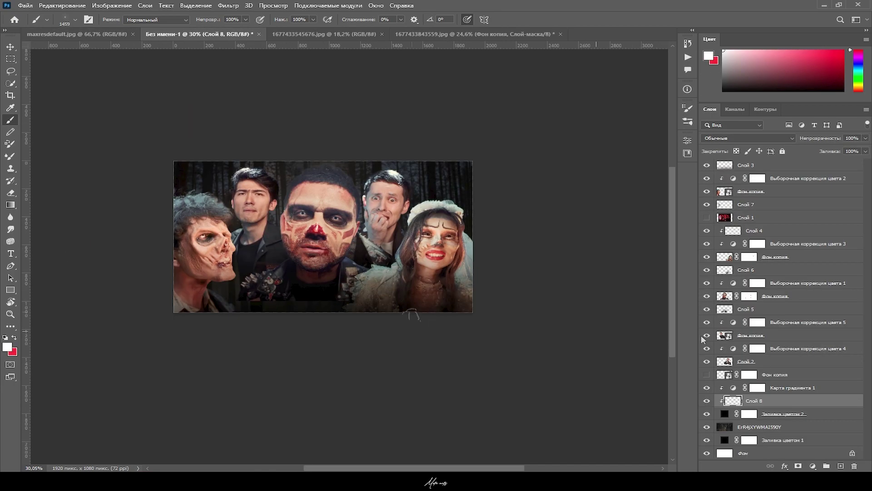
Step: Give the gradient map above the forest background a preset gradient from the Meta group
{"action": "left_click", "coordinate": [75, 19]}
{"action": "key", "text": "Return"}
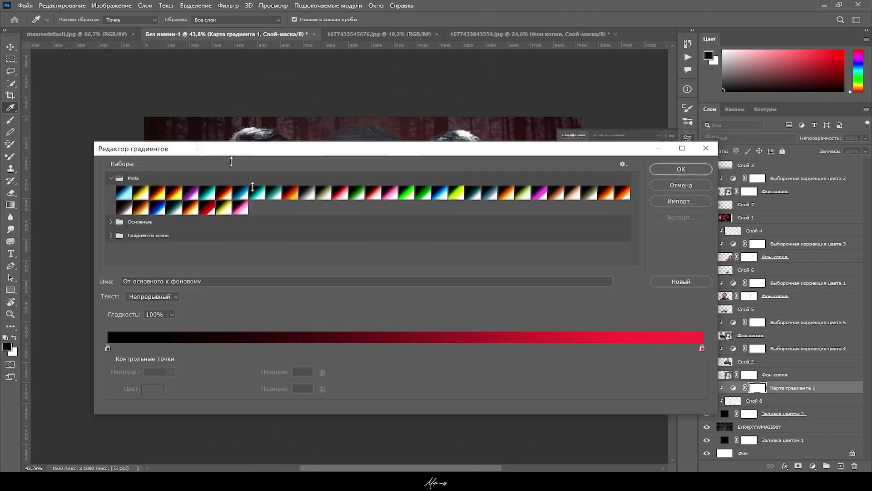
{"action": "left_click_drag", "start_coordinate": [232, 161], "coordinate": [235, 281]}
{"action": "left_click", "coordinate": [491, 312]}
{"action": "left_click", "coordinate": [684, 289]}
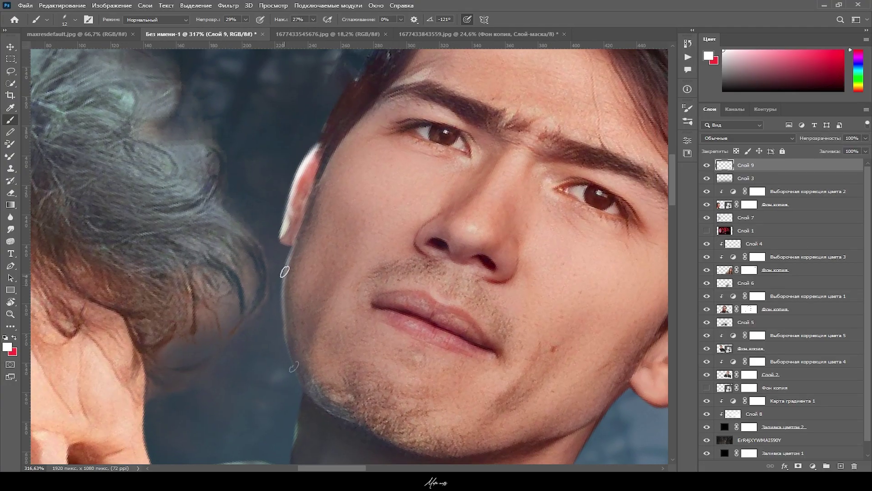
Step: Paint a white rim light along the dark-haired man's jaw, chin and collar on Слой 9 with a 12 px brush at 29% opacity
{"action": "mouse_move", "coordinate": [294, 367]}
{"action": "left_mouse_down"}
{"action": "mouse_move", "coordinate": [288, 343]}
{"action": "mouse_move", "coordinate": [305, 231]}
{"action": "mouse_move", "coordinate": [298, 304]}
{"action": "left_mouse_up"}
{"action": "mouse_move", "coordinate": [300, 308]}
{"action": "left_mouse_down"}
{"action": "mouse_move", "coordinate": [313, 322]}
{"action": "mouse_move", "coordinate": [314, 353]}
{"action": "left_mouse_up"}
{"action": "left_click_drag", "start_coordinate": [315, 355], "coordinate": [341, 300]}
{"action": "left_click_drag", "start_coordinate": [340, 300], "coordinate": [391, 277]}
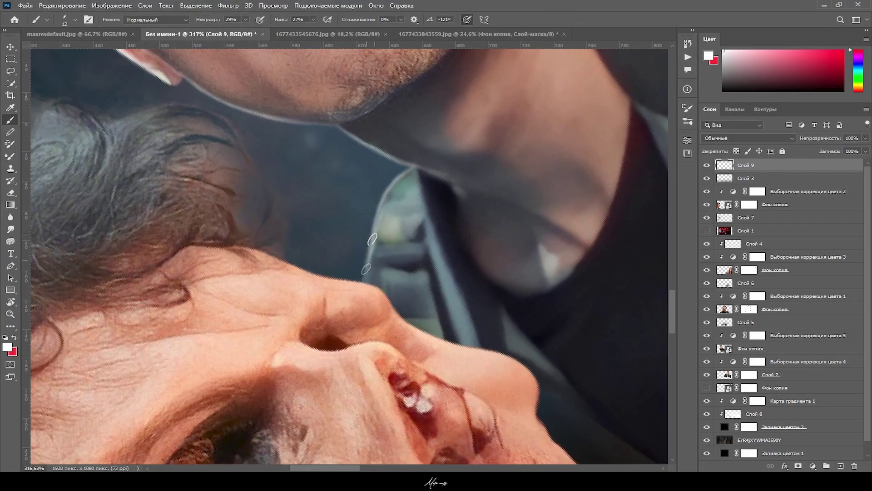
{"action": "left_click_drag", "start_coordinate": [373, 239], "coordinate": [362, 287]}
Step: Extend the white rim light down the dark-haired man's neck below the ear and along his shoulder
{"action": "mouse_move", "coordinate": [362, 181]}
{"action": "left_mouse_down"}
{"action": "mouse_move", "coordinate": [321, 301]}
{"action": "mouse_move", "coordinate": [343, 269]}
{"action": "mouse_move", "coordinate": [361, 293]}
{"action": "left_mouse_up"}
{"action": "mouse_move", "coordinate": [361, 293]}
{"action": "left_mouse_down"}
{"action": "mouse_move", "coordinate": [374, 253]}
{"action": "mouse_move", "coordinate": [350, 189]}
{"action": "left_mouse_up"}
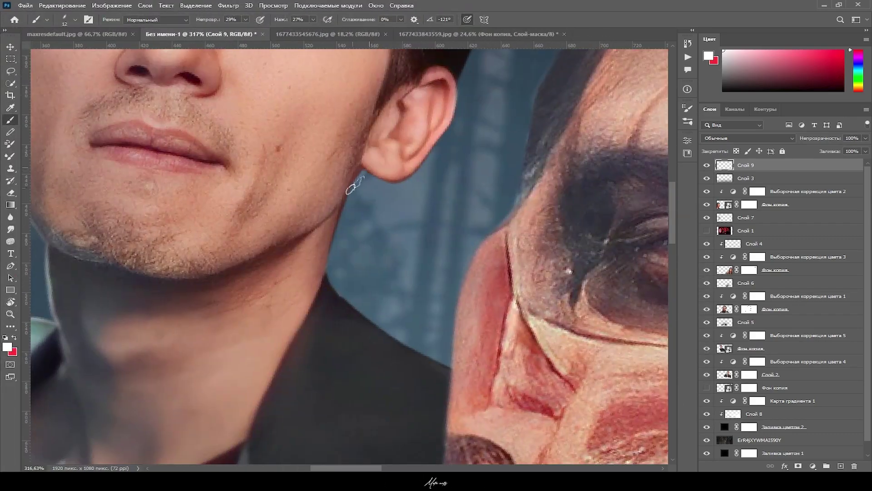
{"action": "left_click_drag", "start_coordinate": [330, 261], "coordinate": [328, 262]}
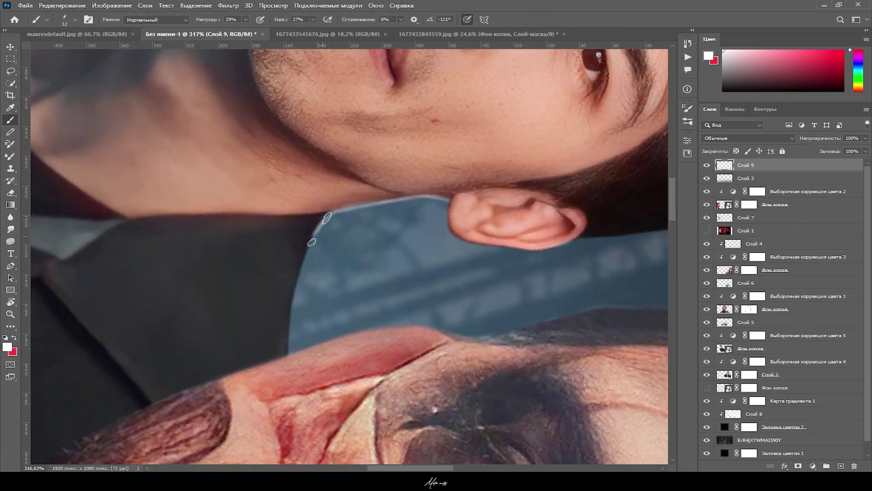
{"action": "mouse_move", "coordinate": [290, 348]}
{"action": "left_mouse_down"}
{"action": "mouse_move", "coordinate": [317, 275]}
{"action": "mouse_move", "coordinate": [354, 288]}
{"action": "left_mouse_up"}
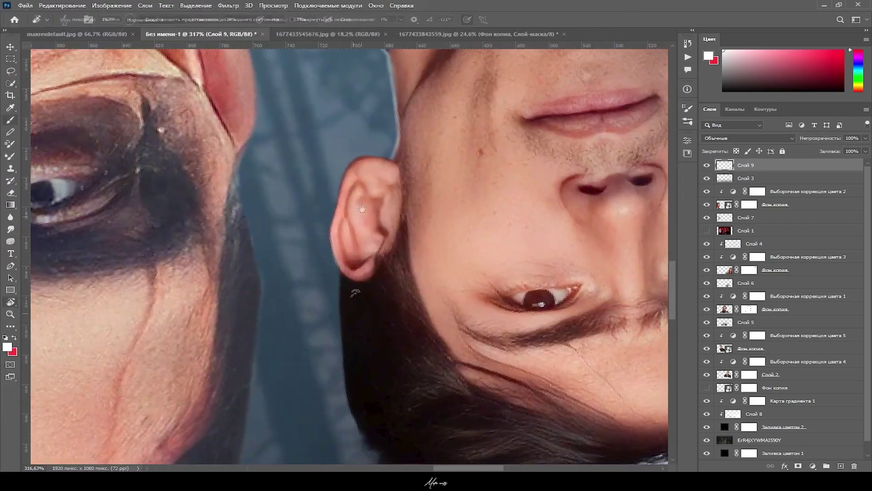
Step: Paint the white rim light around the outer edge of the dark-haired man's ear
{"action": "left_click_drag", "start_coordinate": [360, 205], "coordinate": [334, 241]}
{"action": "left_click_drag", "start_coordinate": [325, 286], "coordinate": [339, 325]}
{"action": "left_click_drag", "start_coordinate": [338, 326], "coordinate": [402, 296]}
{"action": "left_click_drag", "start_coordinate": [307, 288], "coordinate": [312, 307]}
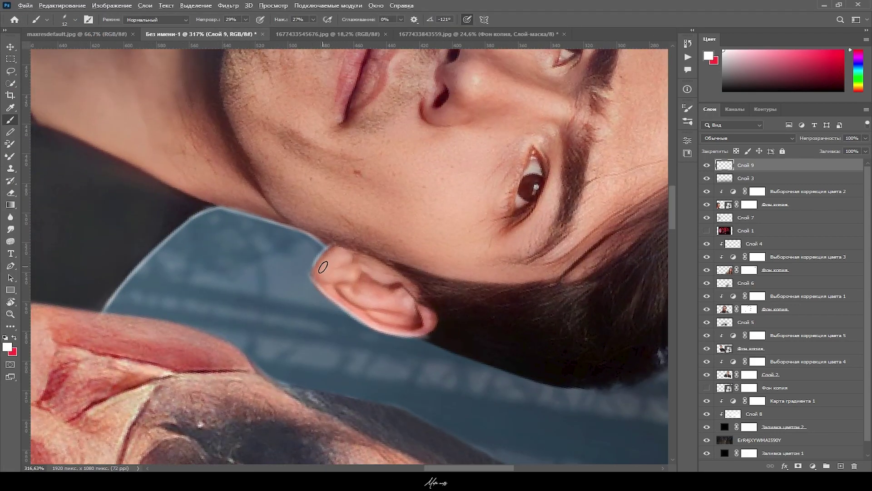
Step: Paint white highlights into the dark-haired man's hair
{"action": "scroll", "coordinate": [325, 259], "scroll_direction": "down", "scroll_amount": 10}
{"action": "left_click_drag", "start_coordinate": [291, 345], "coordinate": [412, 340]}
{"action": "scroll", "coordinate": [413, 340], "scroll_direction": "up", "scroll_amount": 4}
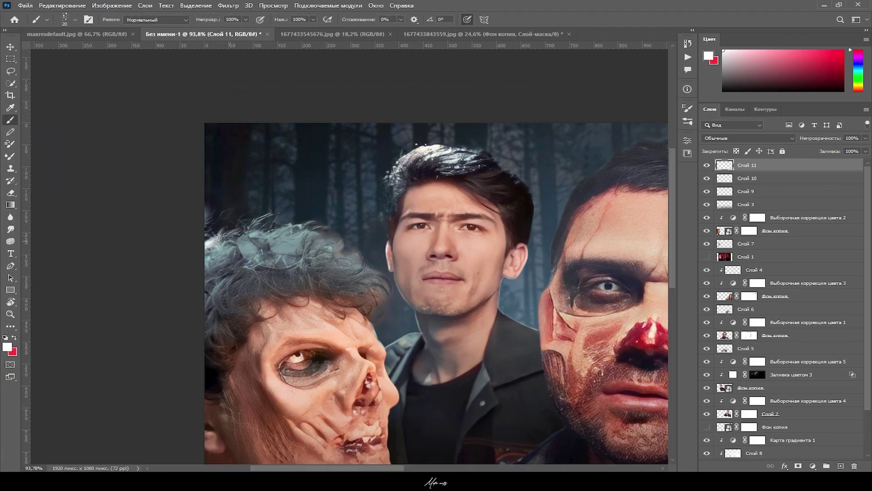
Step: Paint fine pale strands through the zombie's curly hair on Слой 11 with a 20 px brush
{"action": "left_click_drag", "start_coordinate": [257, 240], "coordinate": [241, 232]}
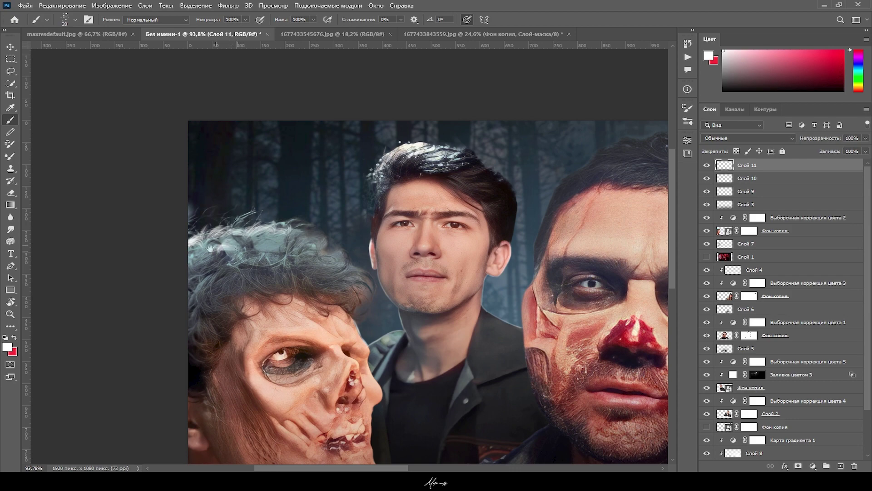
{"action": "left_click_drag", "start_coordinate": [260, 244], "coordinate": [236, 197]}
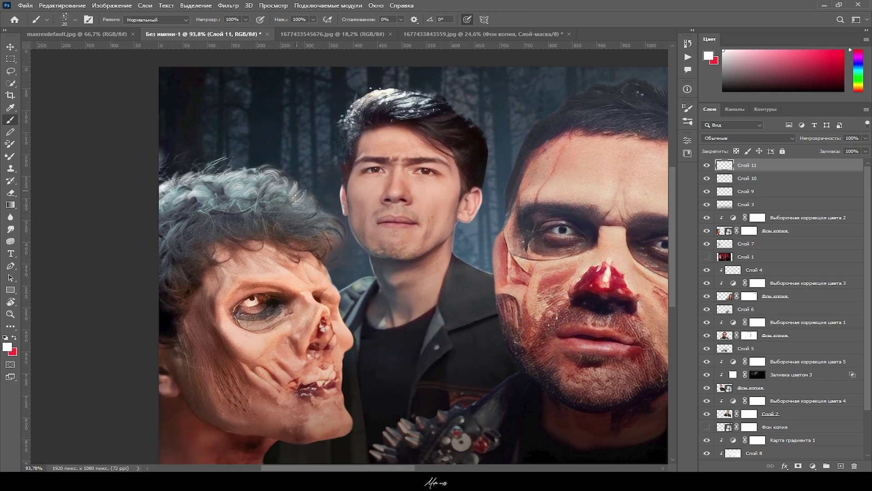
{"action": "mouse_move", "coordinate": [299, 209]}
{"action": "left_mouse_down"}
{"action": "mouse_move", "coordinate": [283, 268]}
{"action": "mouse_move", "coordinate": [340, 220]}
{"action": "left_mouse_up"}
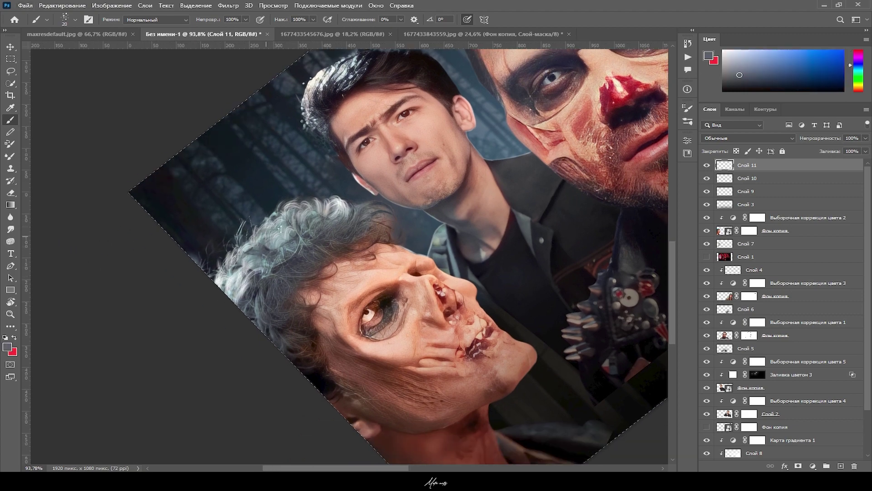
{"action": "left_click_drag", "start_coordinate": [280, 228], "coordinate": [270, 254]}
{"action": "left_click_drag", "start_coordinate": [342, 238], "coordinate": [304, 249]}
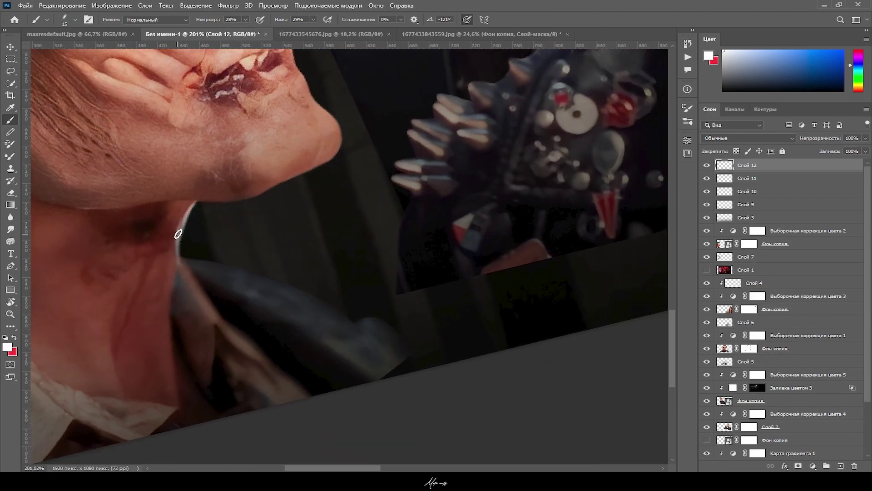
Step: Paint a white rim light along the zombie's neck and collar on Слой 12 with a 15 px brush at 28% opacity
{"action": "left_click_drag", "start_coordinate": [178, 233], "coordinate": [259, 403]}
{"action": "mouse_move", "coordinate": [288, 405]}
{"action": "left_mouse_down"}
{"action": "mouse_move", "coordinate": [315, 238]}
{"action": "mouse_move", "coordinate": [387, 195]}
{"action": "mouse_move", "coordinate": [393, 288]}
{"action": "mouse_move", "coordinate": [348, 259]}
{"action": "left_mouse_up"}
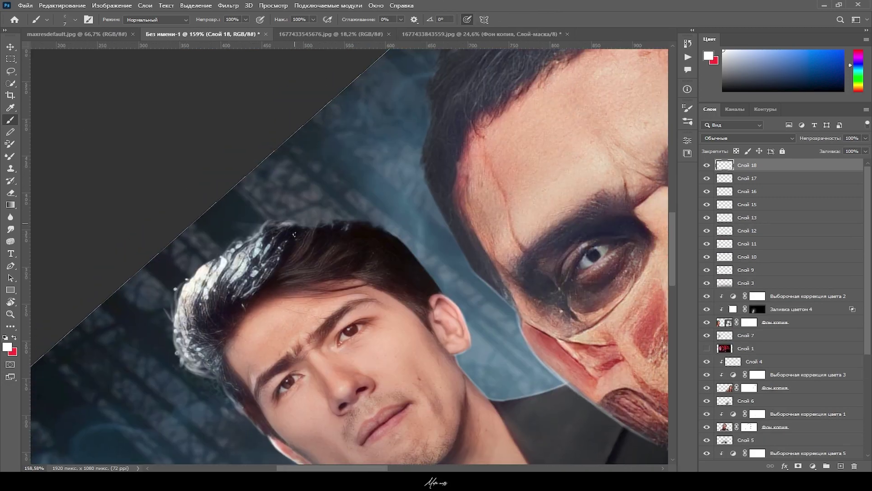
Step: Add thin white highlight strands across the top of the dark-haired man's hair on Слой 18 with a 7 px brush
{"action": "mouse_move", "coordinate": [294, 234]}
{"action": "left_mouse_down"}
{"action": "mouse_move", "coordinate": [347, 315]}
{"action": "mouse_move", "coordinate": [304, 218]}
{"action": "mouse_move", "coordinate": [328, 241]}
{"action": "mouse_move", "coordinate": [331, 183]}
{"action": "mouse_move", "coordinate": [409, 286]}
{"action": "mouse_move", "coordinate": [306, 251]}
{"action": "mouse_move", "coordinate": [317, 286]}
{"action": "left_mouse_up"}
{"action": "scroll", "coordinate": [316, 286], "scroll_direction": "down", "scroll_amount": 1}
{"action": "scroll", "coordinate": [327, 273], "scroll_direction": "up", "scroll_amount": 3}
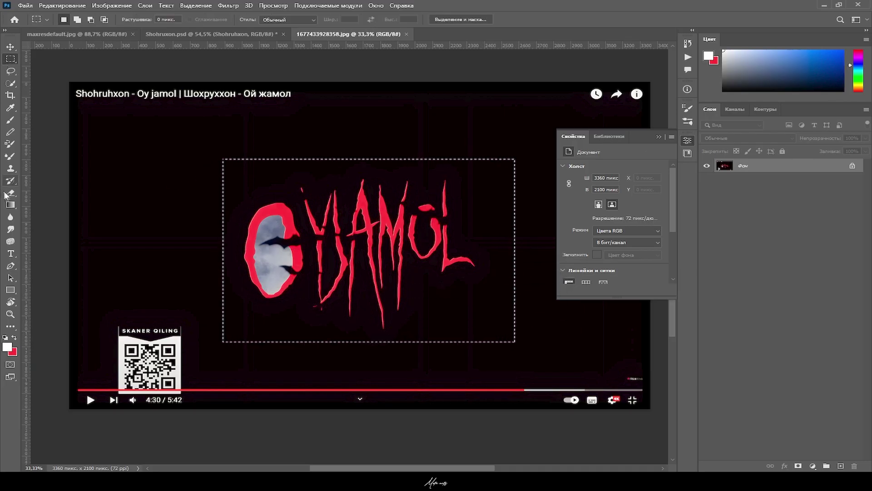
Step: Remove the black background and the cloudy fill inside the O from the red title lettering with the Magic Eraser
{"action": "right_click", "coordinate": [9, 193]}
{"action": "left_click", "coordinate": [43, 213]}
{"action": "left_click", "coordinate": [269, 182]}
{"action": "scroll", "coordinate": [307, 233], "scroll_direction": "up", "scroll_amount": 3}
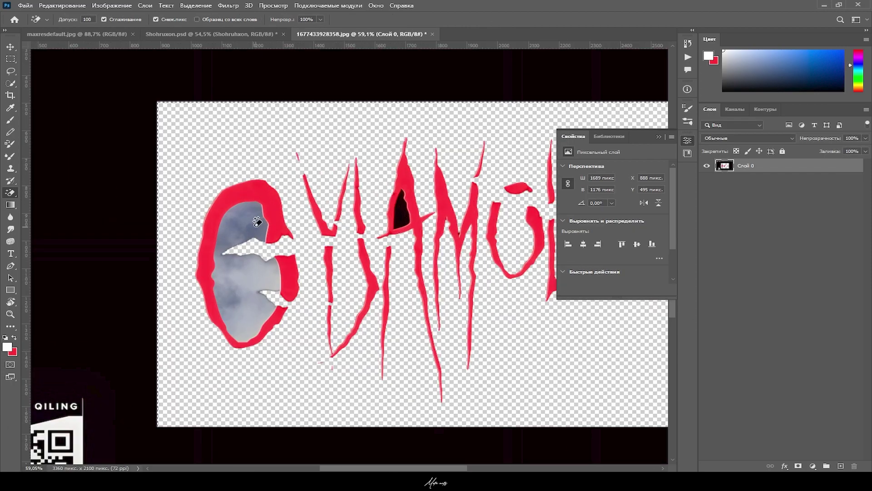
{"action": "scroll", "coordinate": [339, 225], "scroll_direction": "up", "scroll_amount": 4}
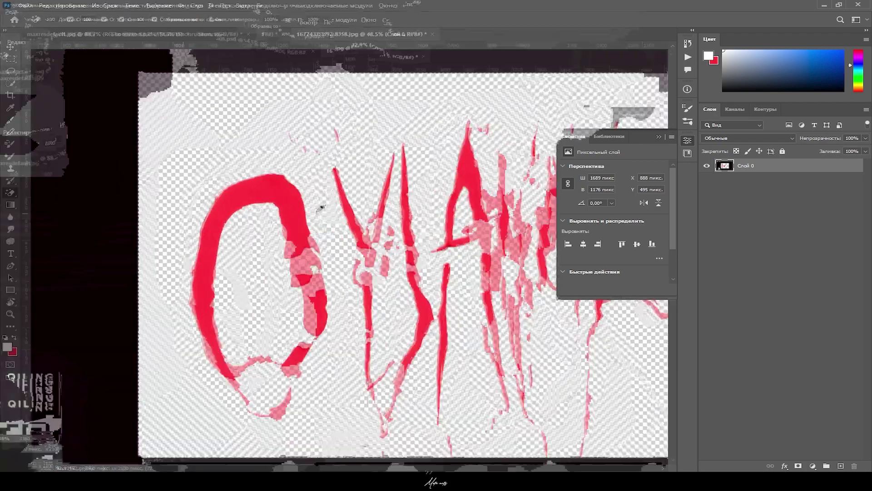
{"action": "scroll", "coordinate": [287, 189], "scroll_direction": "down", "scroll_amount": 3}
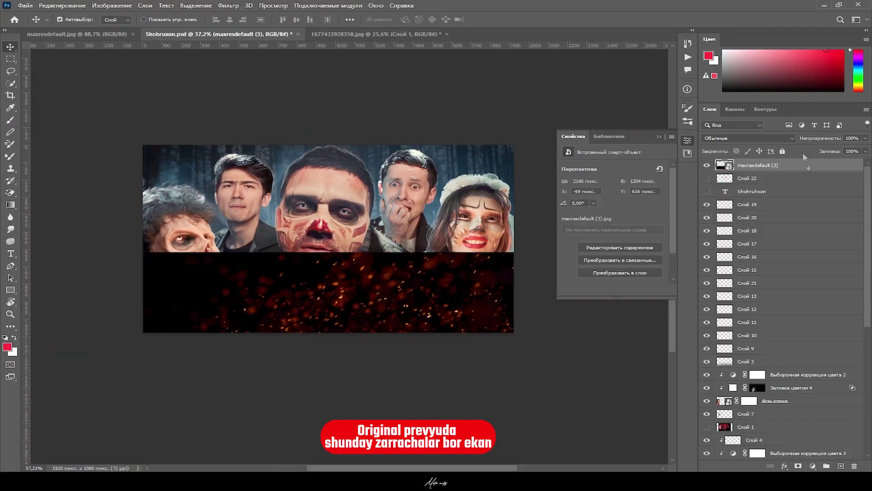
Step: Set the sparks layer maxresdefault (3) to the Экран (Screen) blend mode and shift it further down over the poster's lower part
{"action": "left_click", "coordinate": [747, 137]}
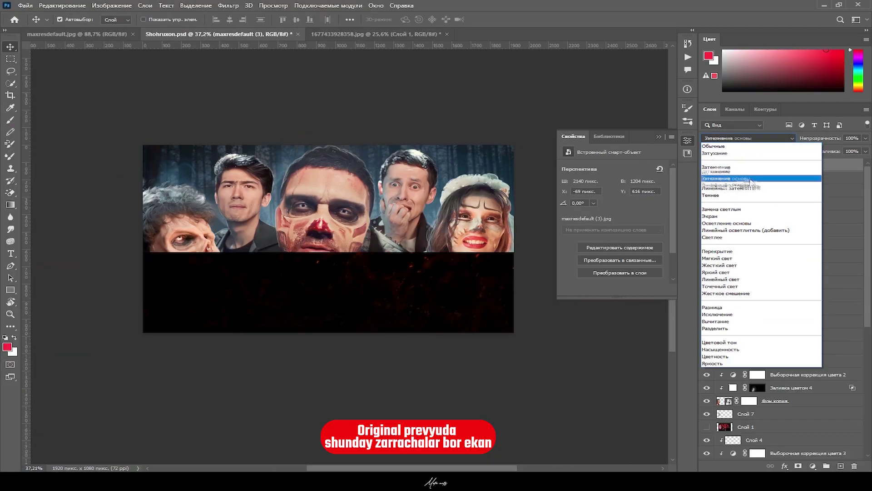
{"action": "left_click", "coordinate": [757, 219]}
{"action": "left_click_drag", "start_coordinate": [340, 302], "coordinate": [321, 328]}
{"action": "scroll", "coordinate": [327, 315], "scroll_direction": "up", "scroll_amount": 4}
Step: Rasterize the sparks layer and erase its hard upper edge with a 447 px eraser
{"action": "left_click", "coordinate": [10, 193]}
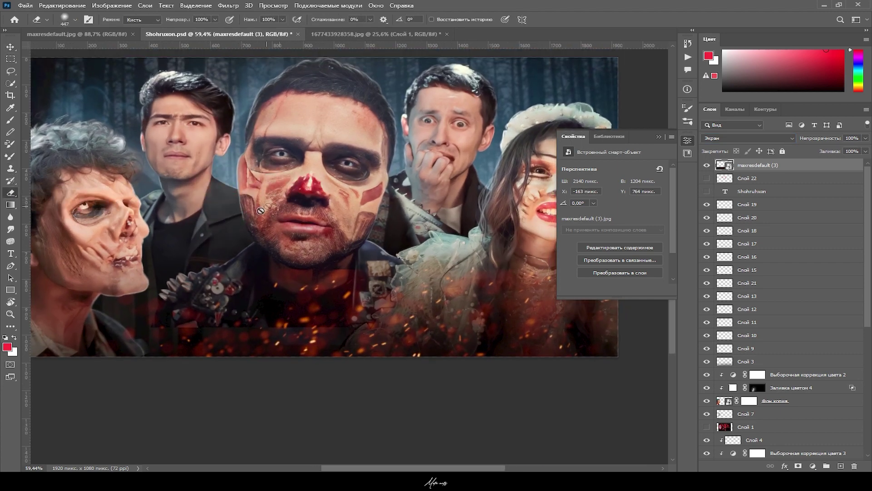
{"action": "left_click", "coordinate": [411, 193]}
{"action": "left_click", "coordinate": [438, 191]}
{"action": "scroll", "coordinate": [322, 216], "scroll_direction": "down", "scroll_amount": 3}
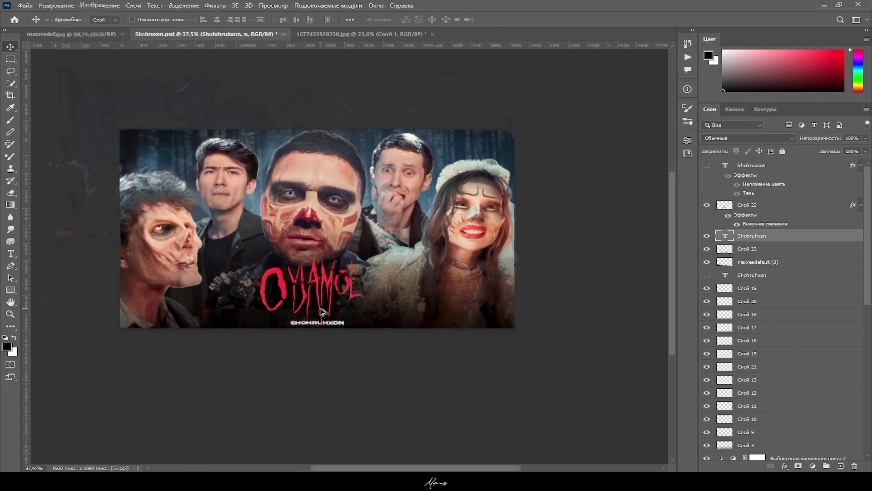
Step: Scale down the red title lettering on Слой 22 and position it just above the SHOHRUHXON text
{"action": "left_click", "coordinate": [330, 301]}
{"action": "key", "text": "ctrl+t"}
{"action": "scroll", "coordinate": [336, 299], "scroll_direction": "up", "scroll_amount": 3}
{"action": "left_click_drag", "start_coordinate": [325, 255], "coordinate": [325, 274]}
{"action": "key", "text": "Return"}
{"action": "scroll", "coordinate": [309, 240], "scroll_direction": "down", "scroll_amount": 3}
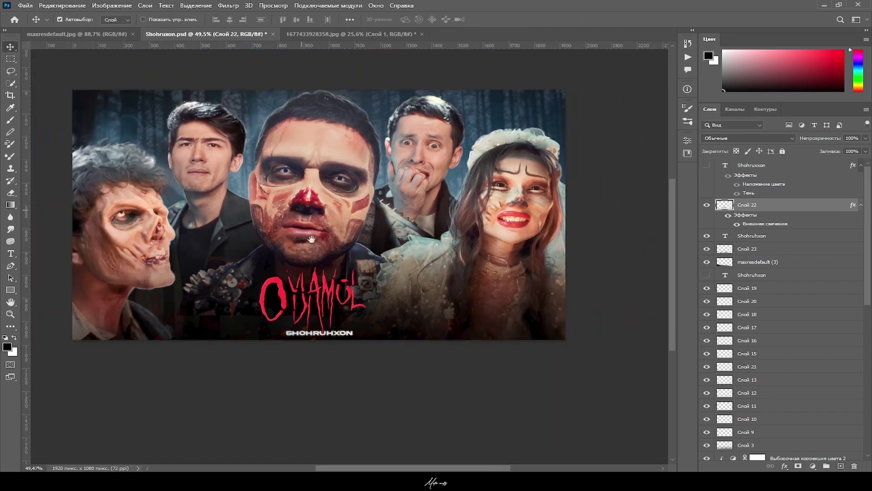
{"action": "left_click_drag", "start_coordinate": [312, 238], "coordinate": [343, 279]}
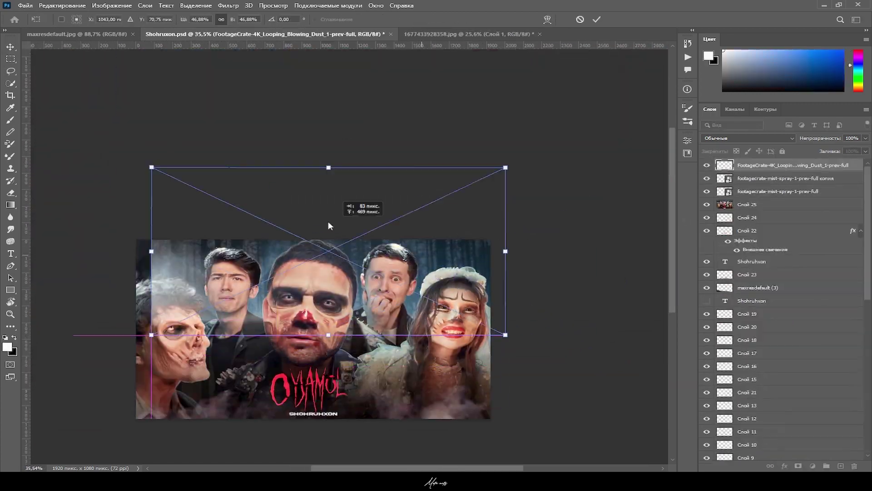
Step: Flip the blowing dust overlay vertically, scale it down to about 22% and place it over the poster's upper-left corner
{"action": "right_click", "coordinate": [372, 443]}
{"action": "left_click_drag", "start_coordinate": [127, 162], "coordinate": [195, 196]}
{"action": "left_click_drag", "start_coordinate": [496, 345], "coordinate": [258, 198]}
{"action": "left_click_drag", "start_coordinate": [398, 297], "coordinate": [331, 306]}
{"action": "left_click_drag", "start_coordinate": [431, 332], "coordinate": [300, 297]}
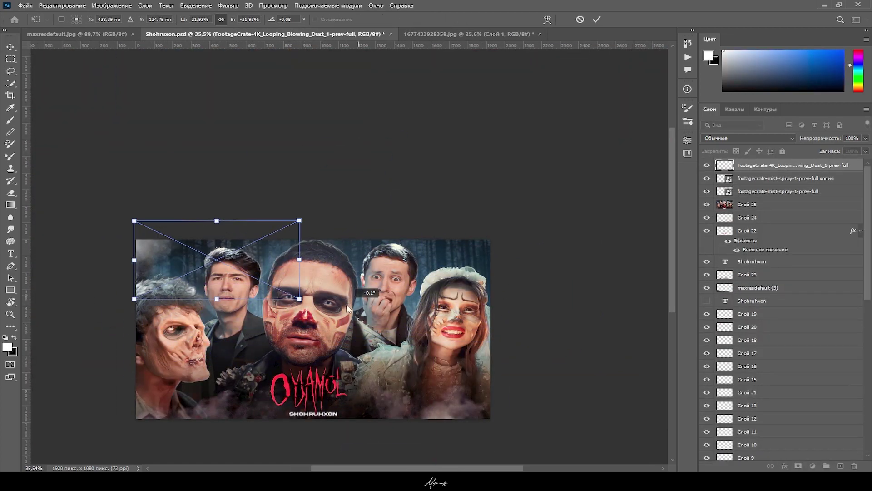
{"action": "left_click_drag", "start_coordinate": [300, 221], "coordinate": [274, 230]}
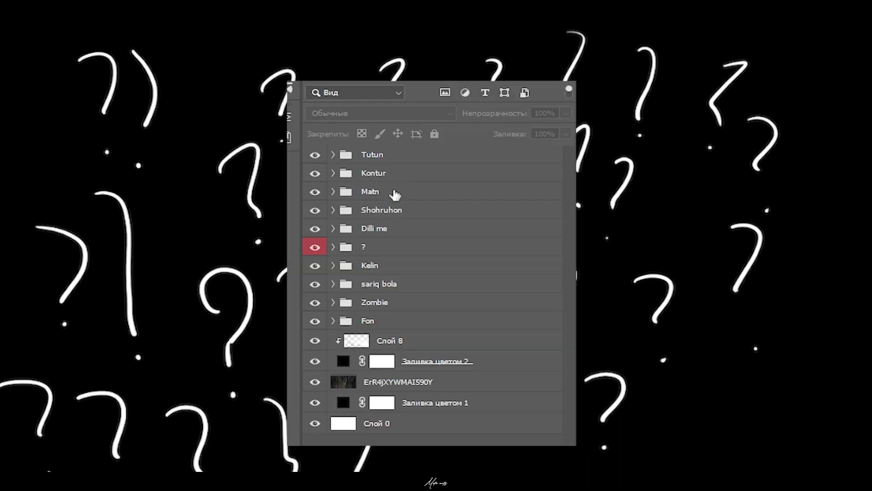
{"action": "left_click", "coordinate": [387, 253]}
{"action": "left_click", "coordinate": [388, 257]}
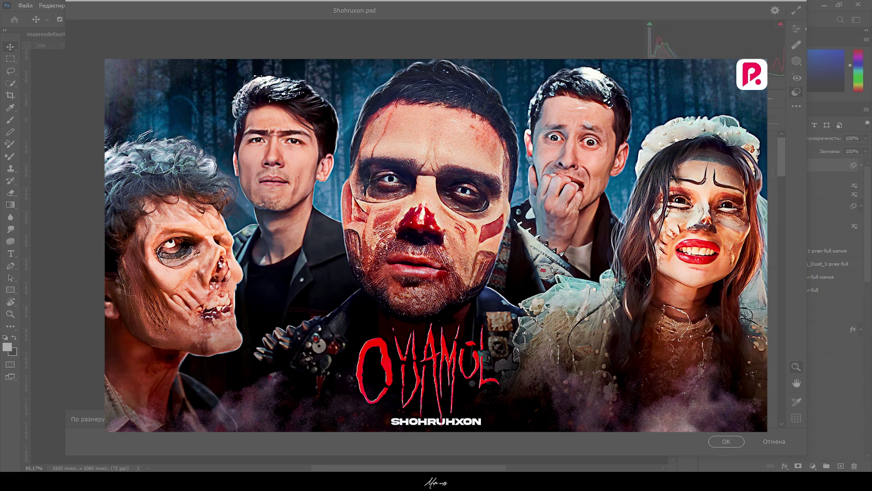
Step: Apply the Camera Raw filter to the merged poster layer Слой 26 копия 2
{"action": "left_click", "coordinate": [729, 441]}
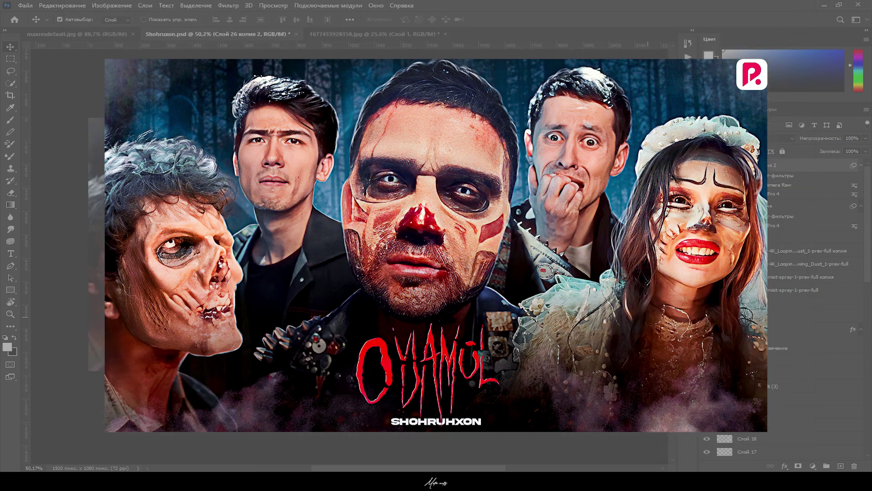